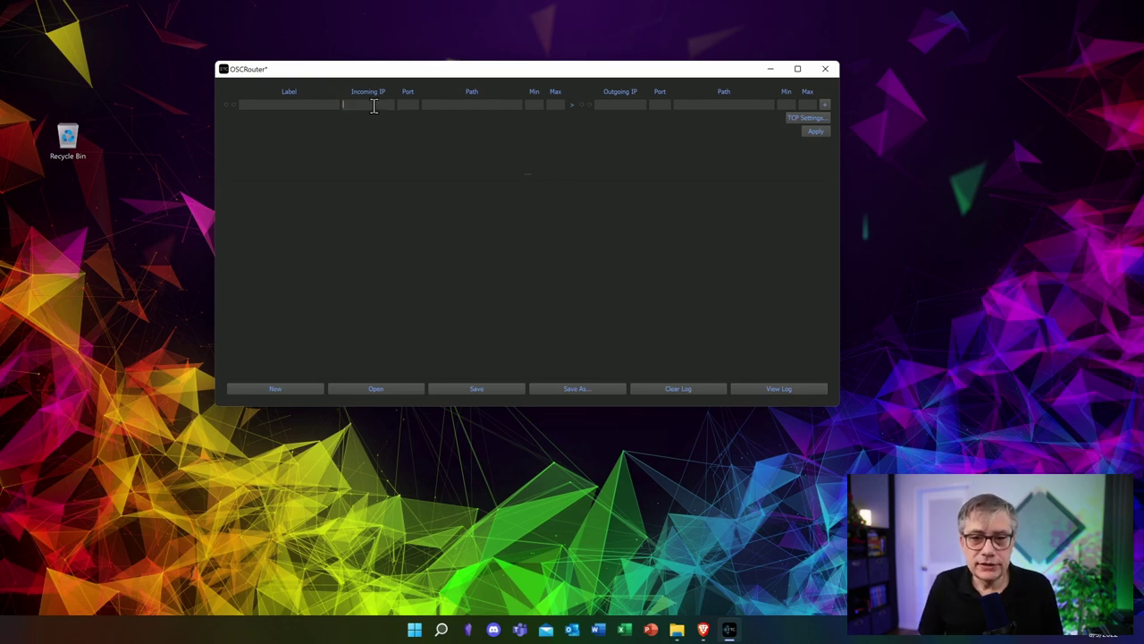
Set the route's incoming port to 7000 and apply the routing configuration
click(406, 105)
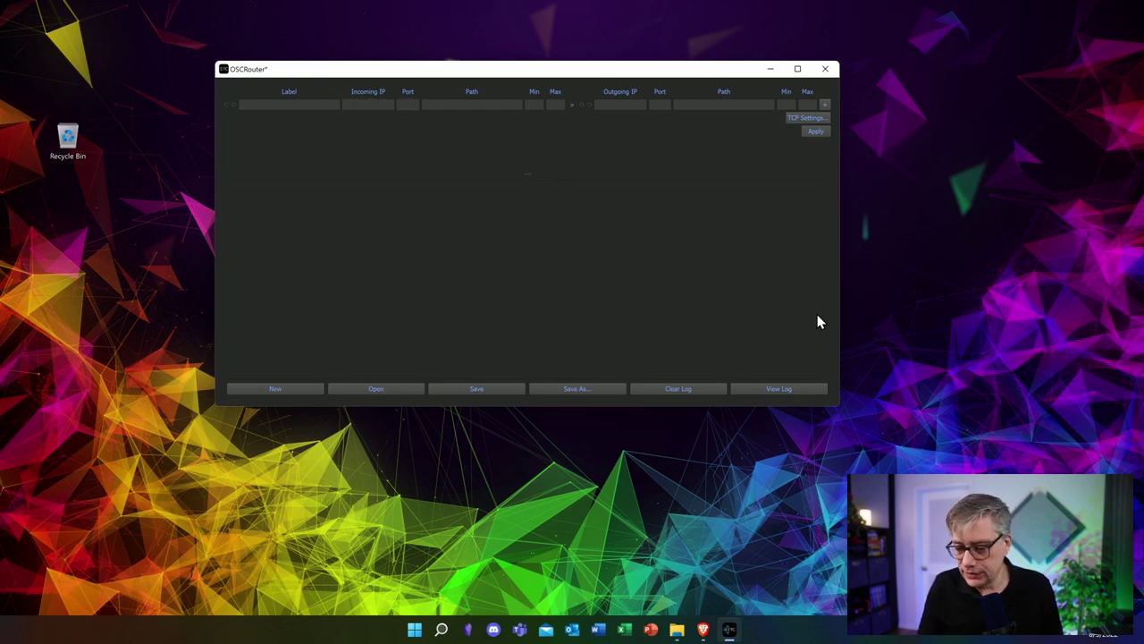
text(7000)
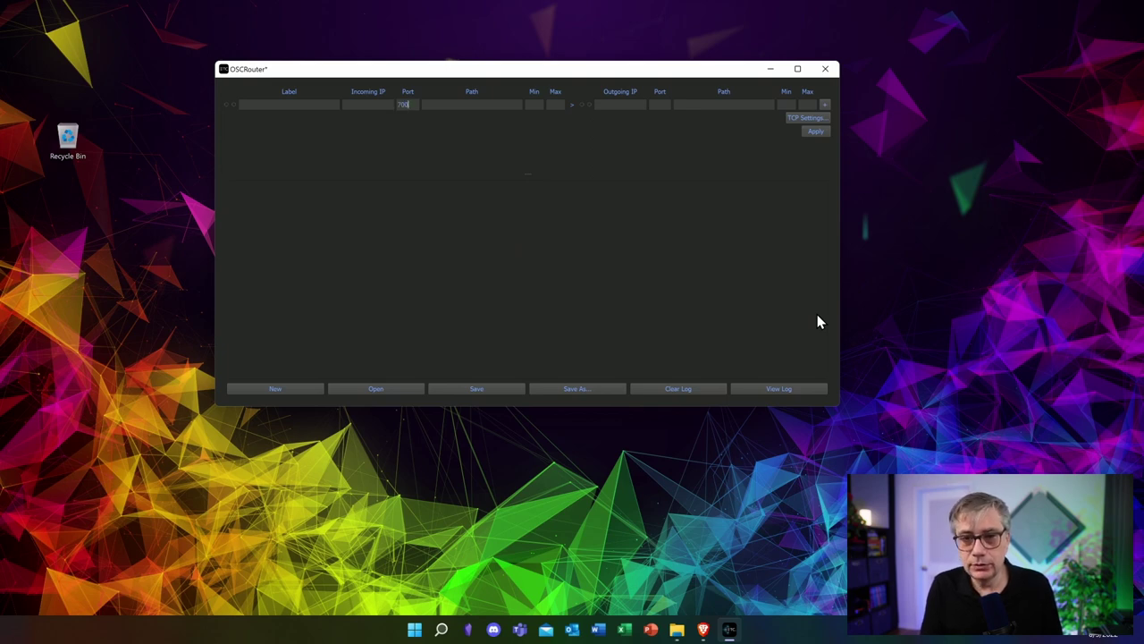
click(816, 131)
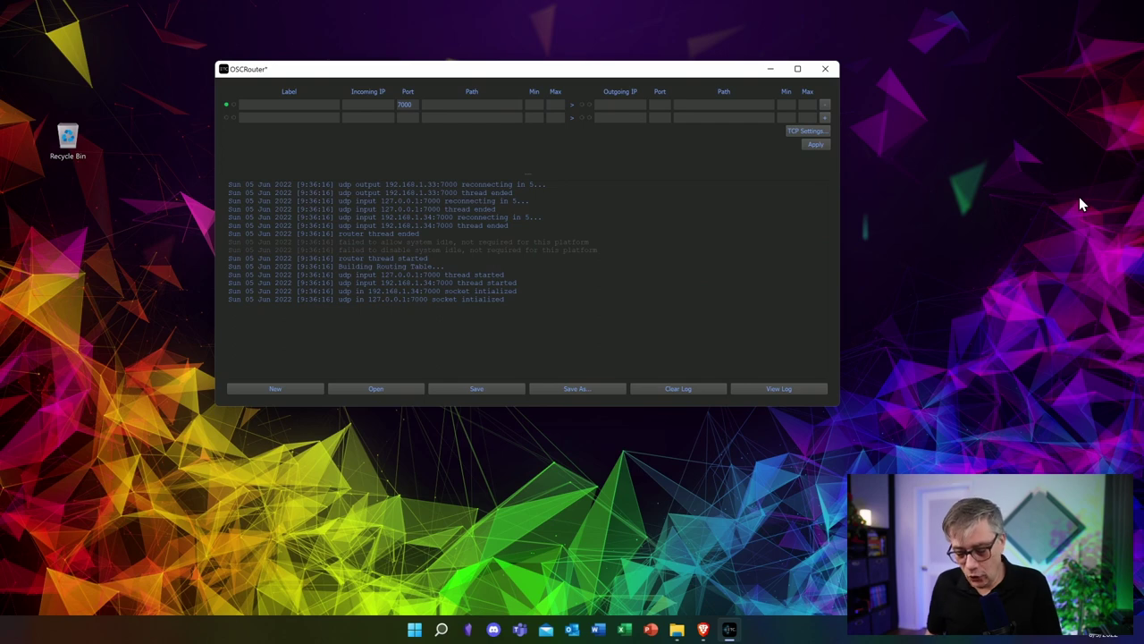
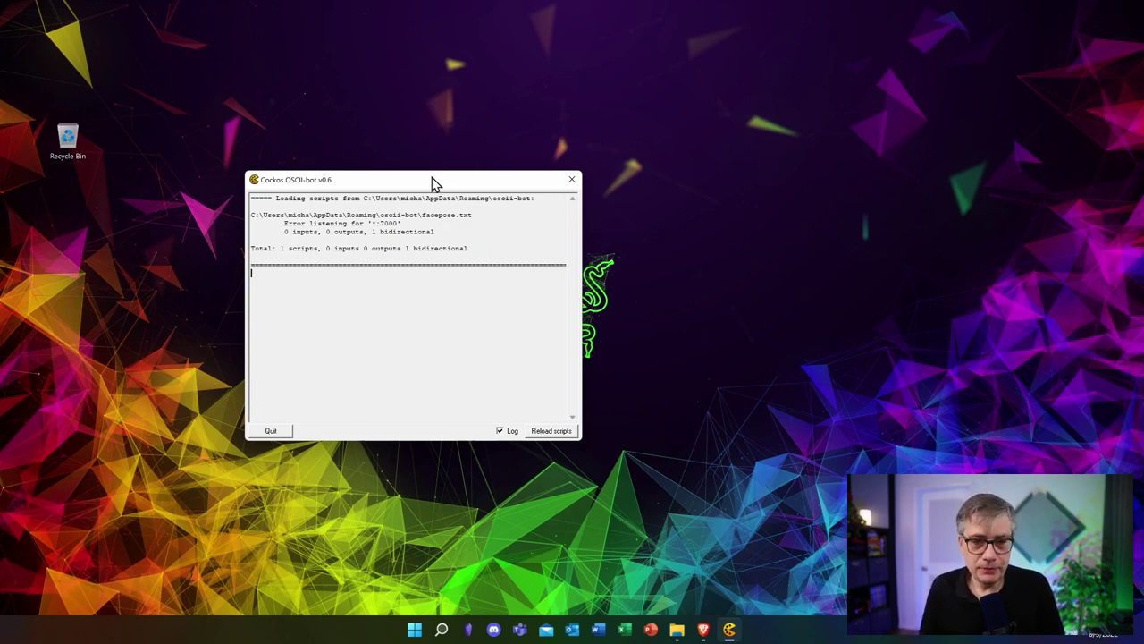
Reposition the OSCII-bot window and examine the scripts folder path in its log
drag(431, 179, 377, 129)
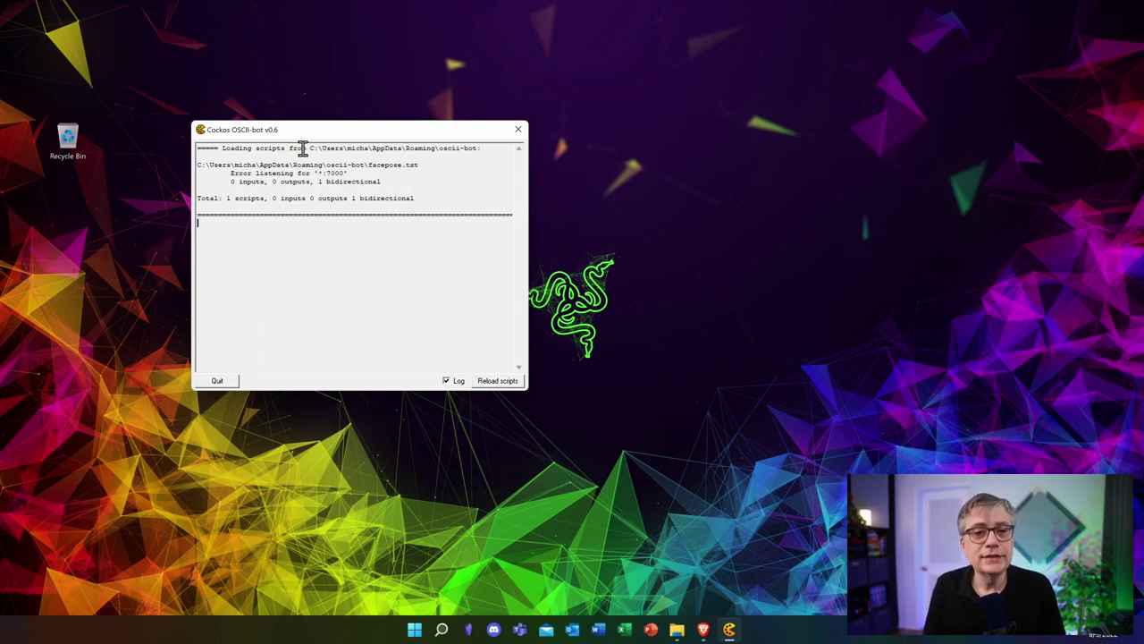
drag(307, 148, 339, 157)
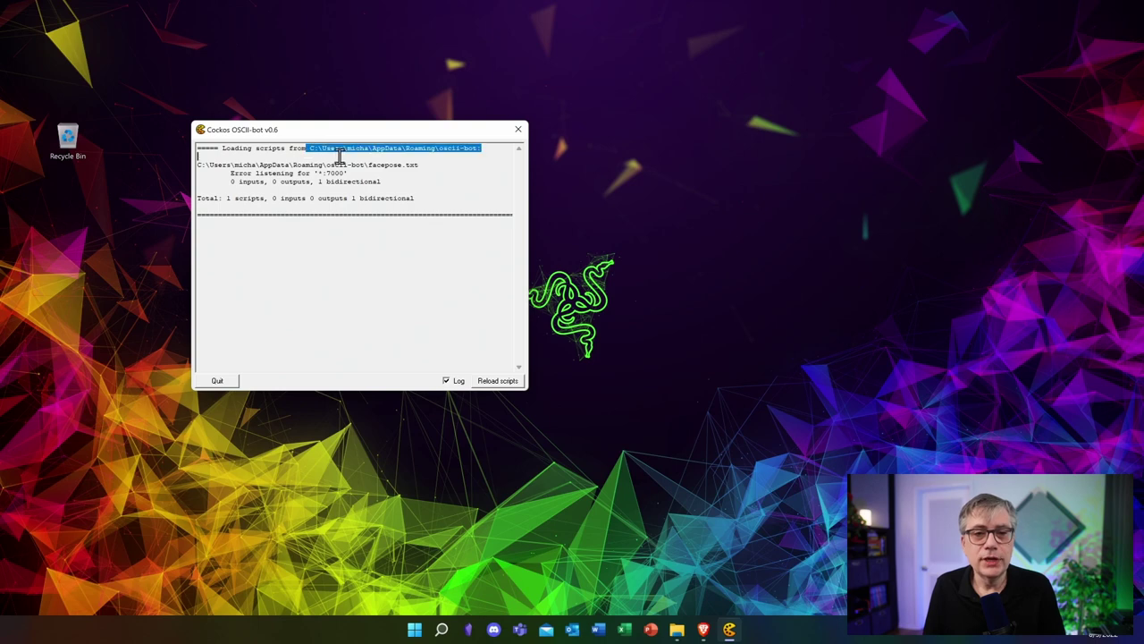
click(341, 153)
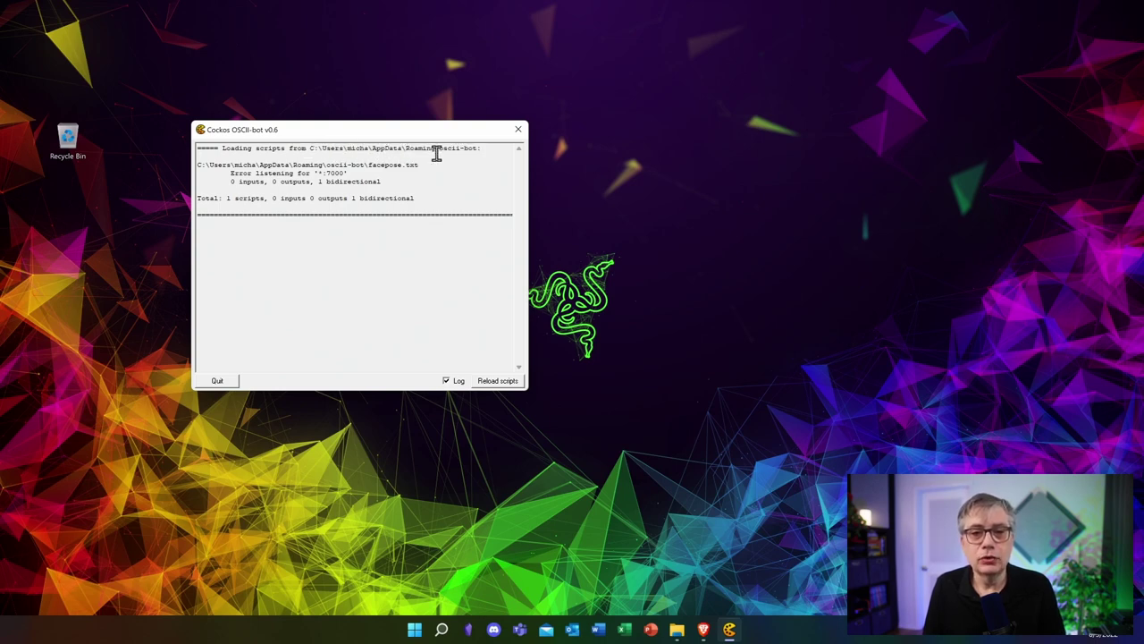
Switch to File Explorer, arrange it beside the OSCII-bot window, and open facepose.txt from the oscii-bot folder
click(678, 631)
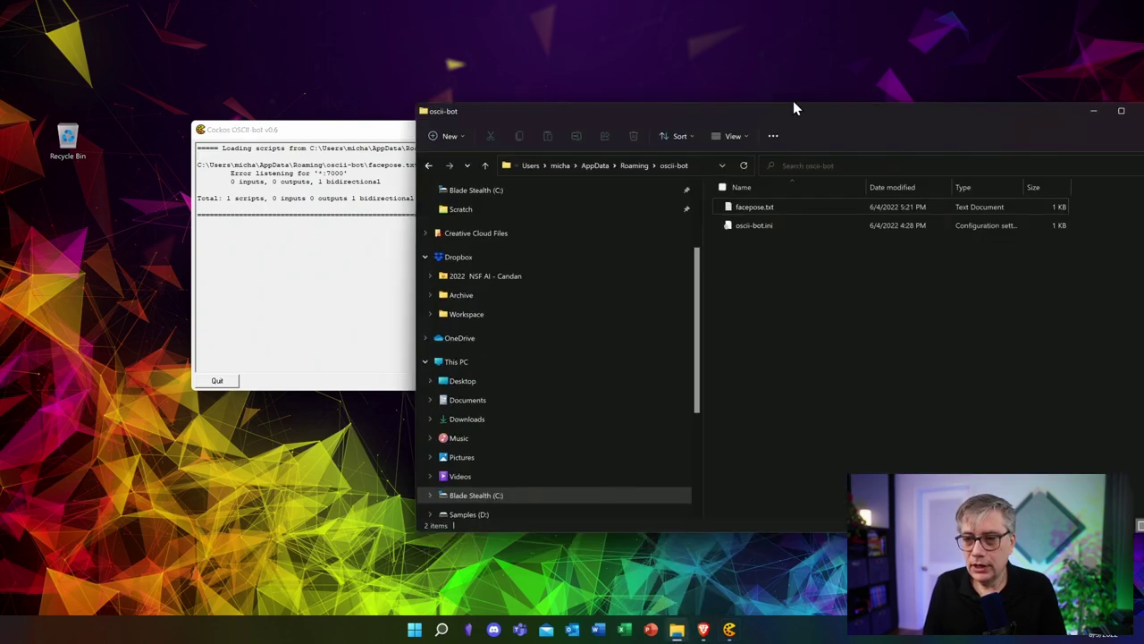
drag(826, 119, 686, 95)
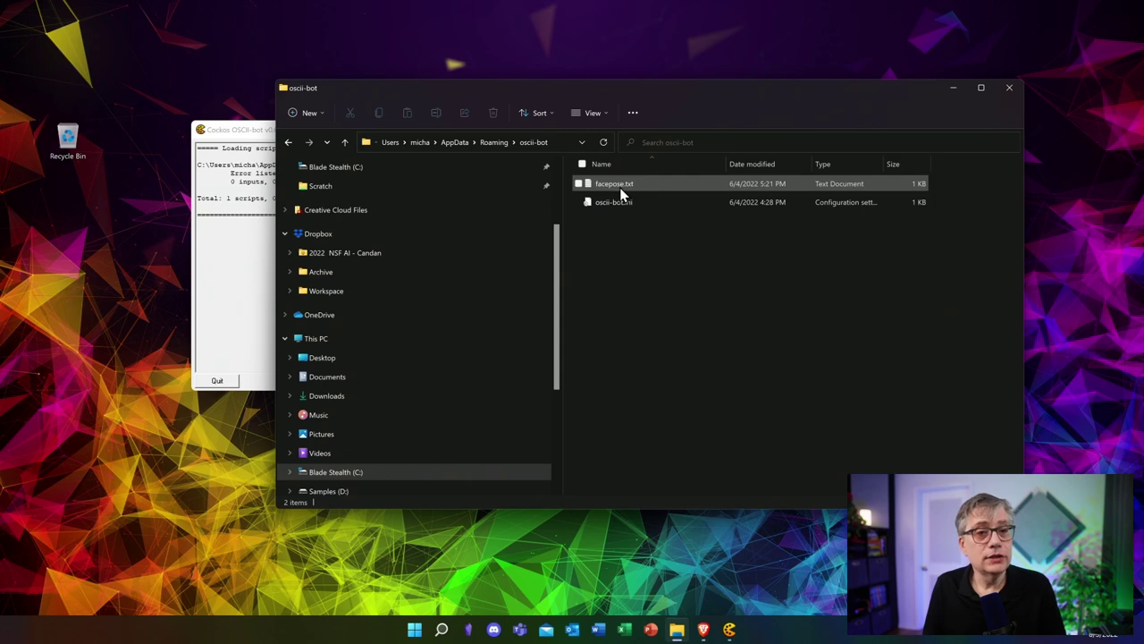
click(197, 299)
drag(353, 139, 220, 224)
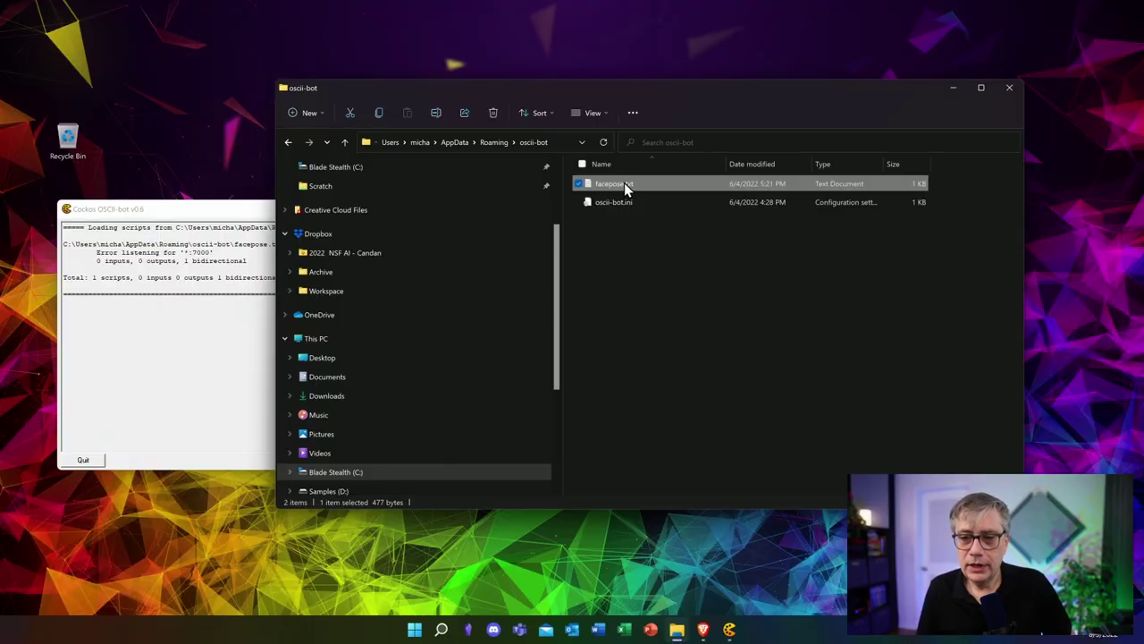
double_click(624, 182)
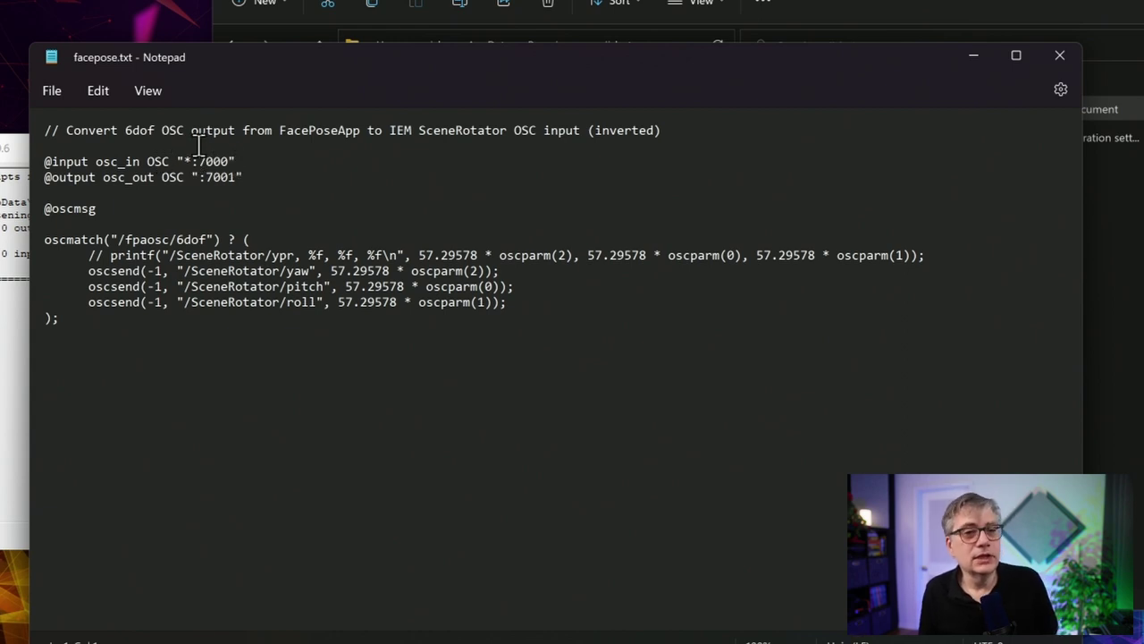
Examine the script's OSC output line, the /fpaosc/6dof match address, and the yaw oscsend call's arguments
click(35, 179)
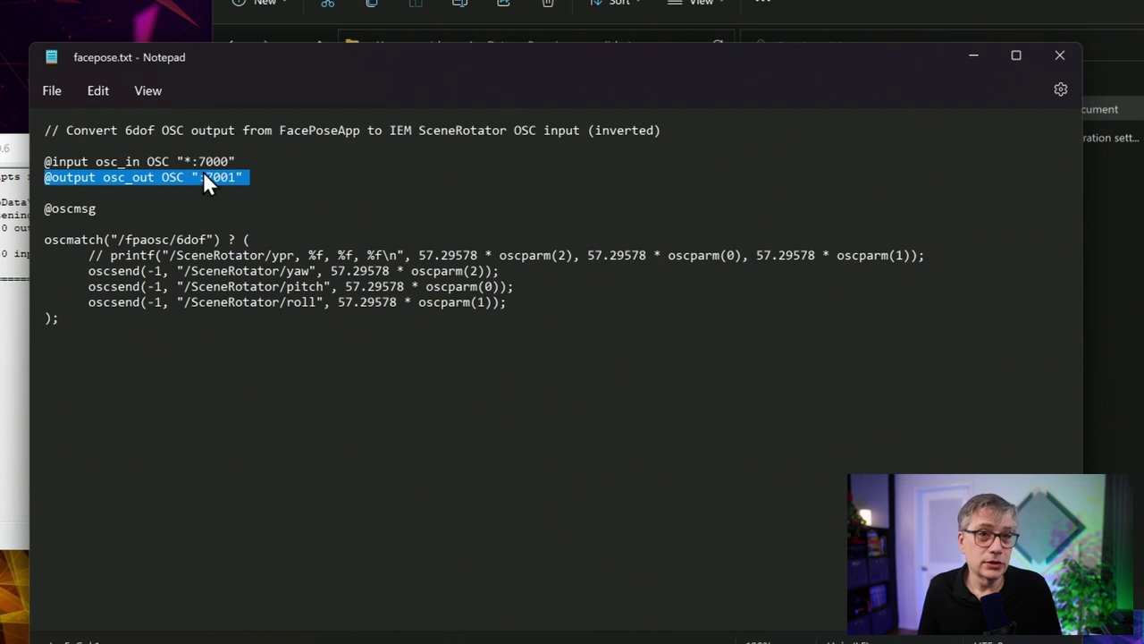
click(295, 209)
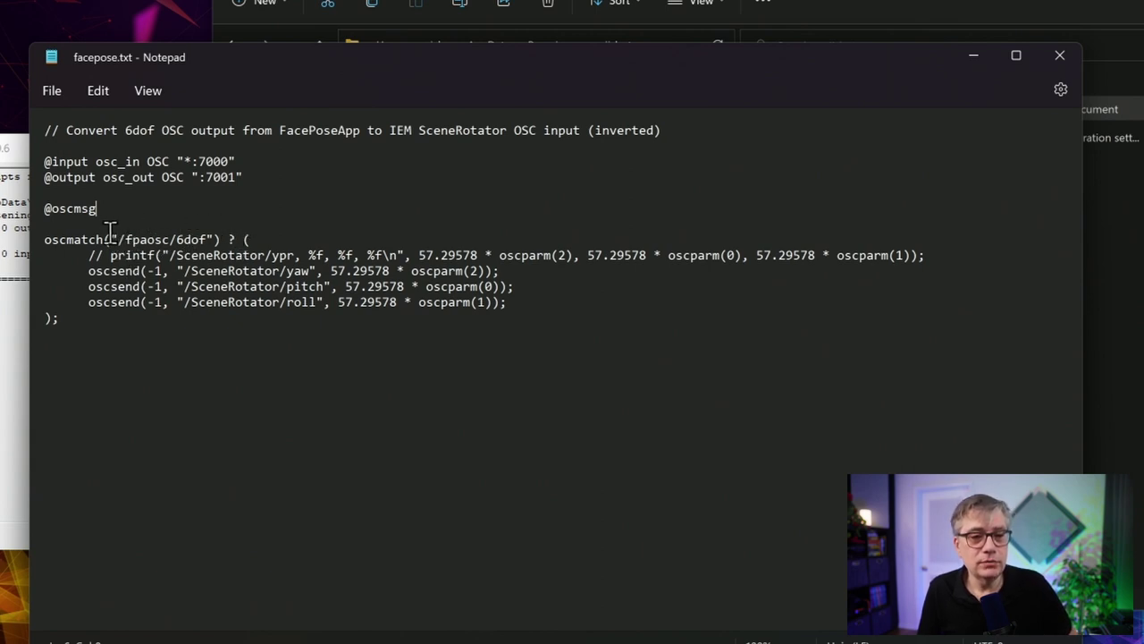
drag(117, 239, 212, 240)
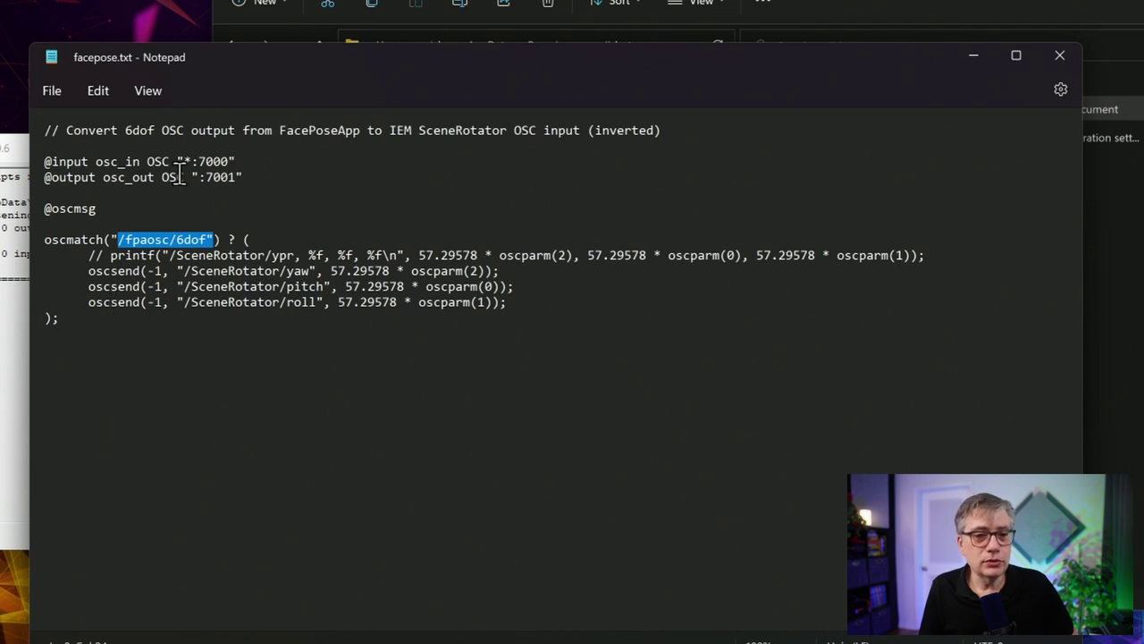
double_click(154, 271)
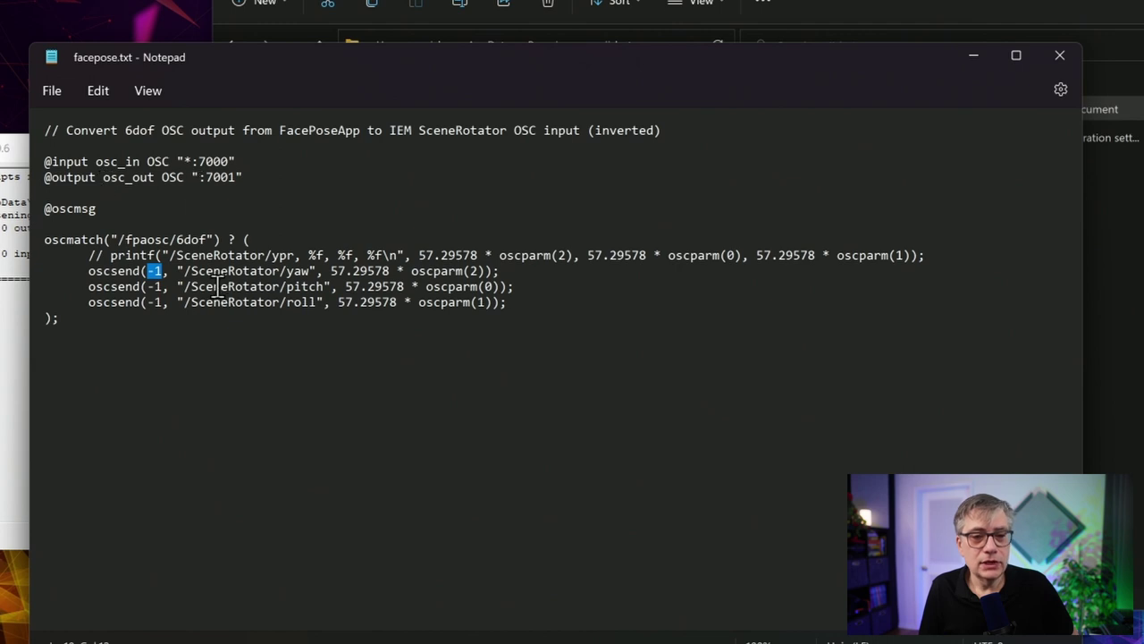
drag(184, 271, 309, 270)
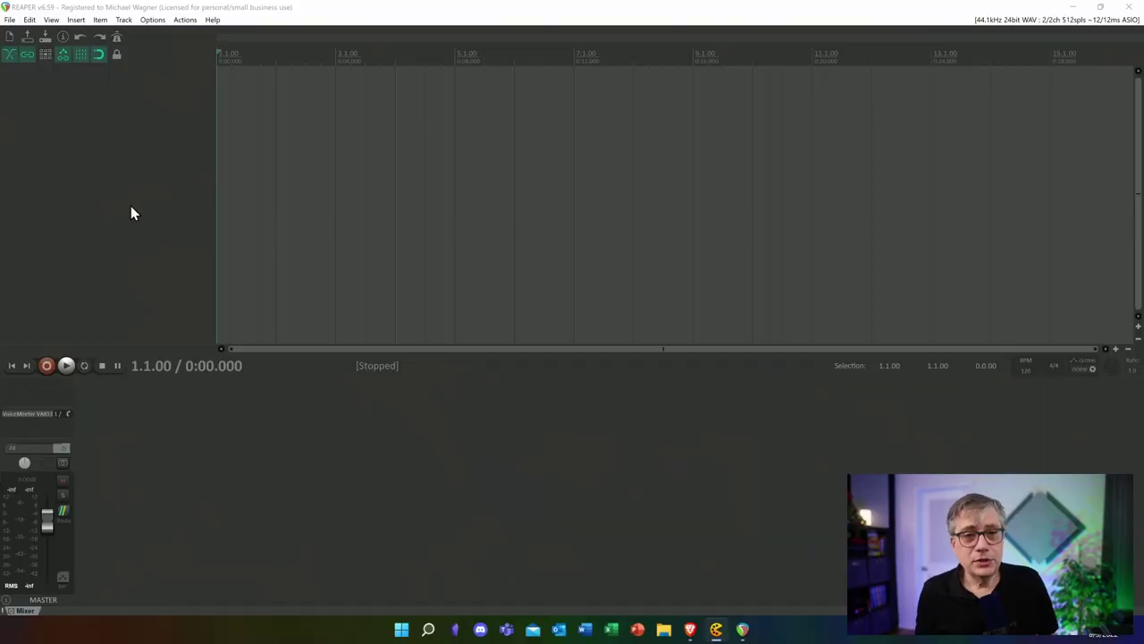
Switch to REAPER, insert a new track, and set its track channels to 64 in the routing settings
right_click(130, 102)
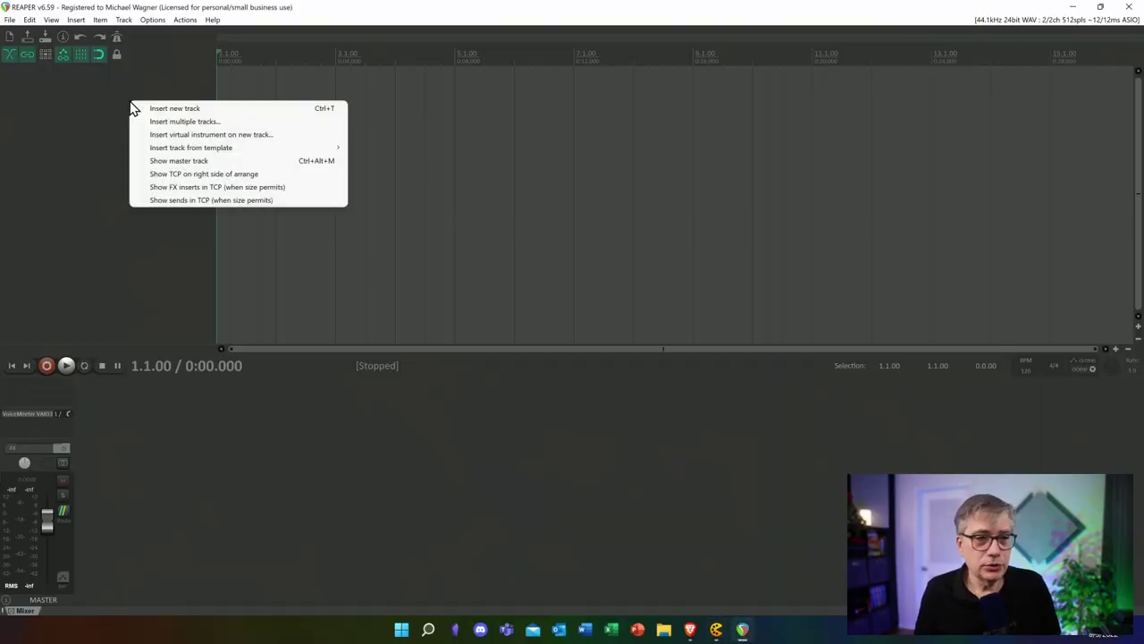
click(154, 109)
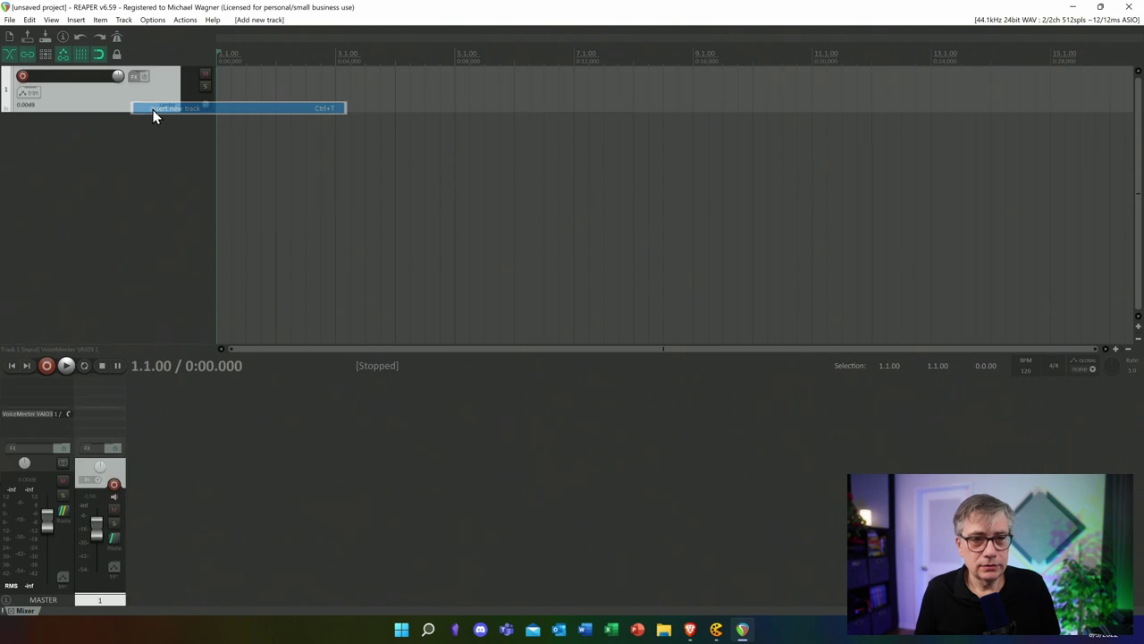
click(113, 537)
drag(335, 481, 346, 244)
click(315, 270)
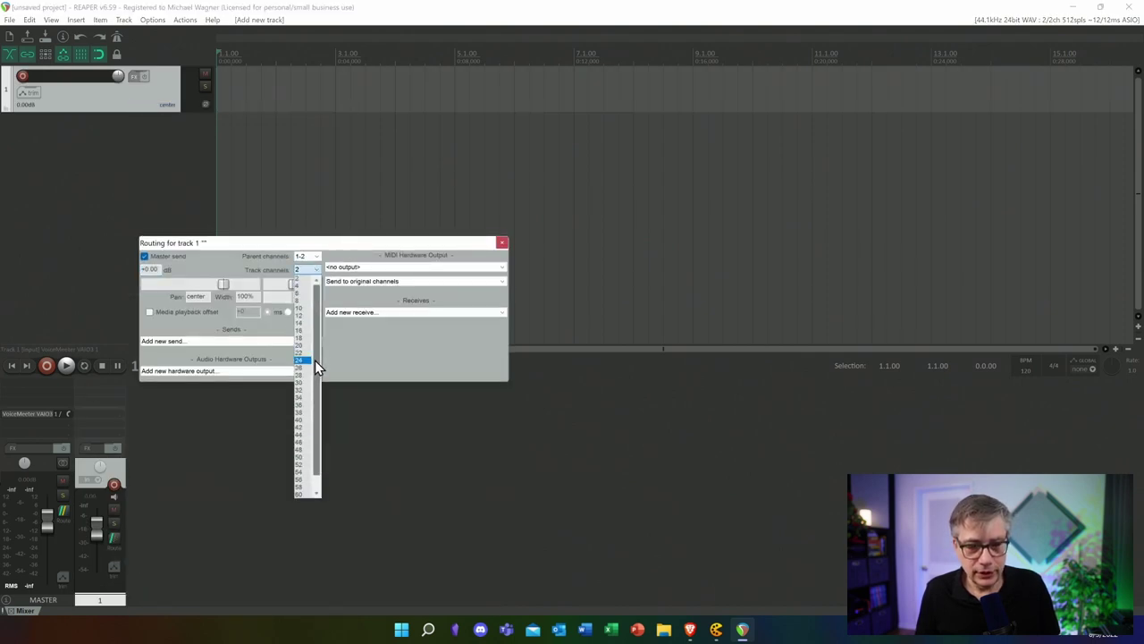
scroll(315, 361, down, 1)
click(304, 493)
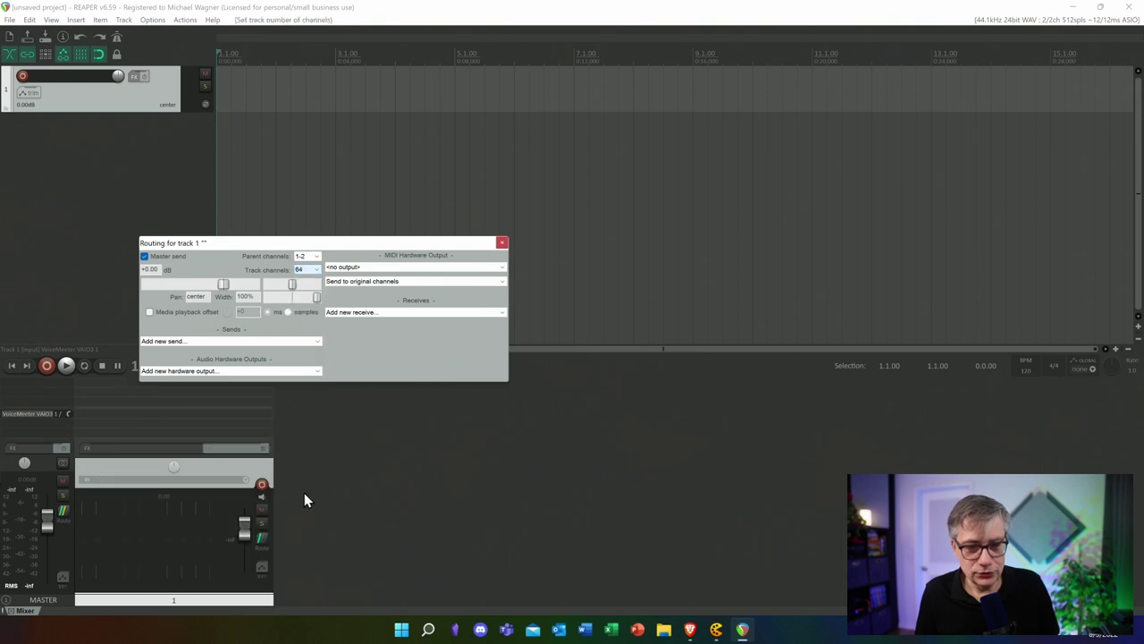
click(502, 245)
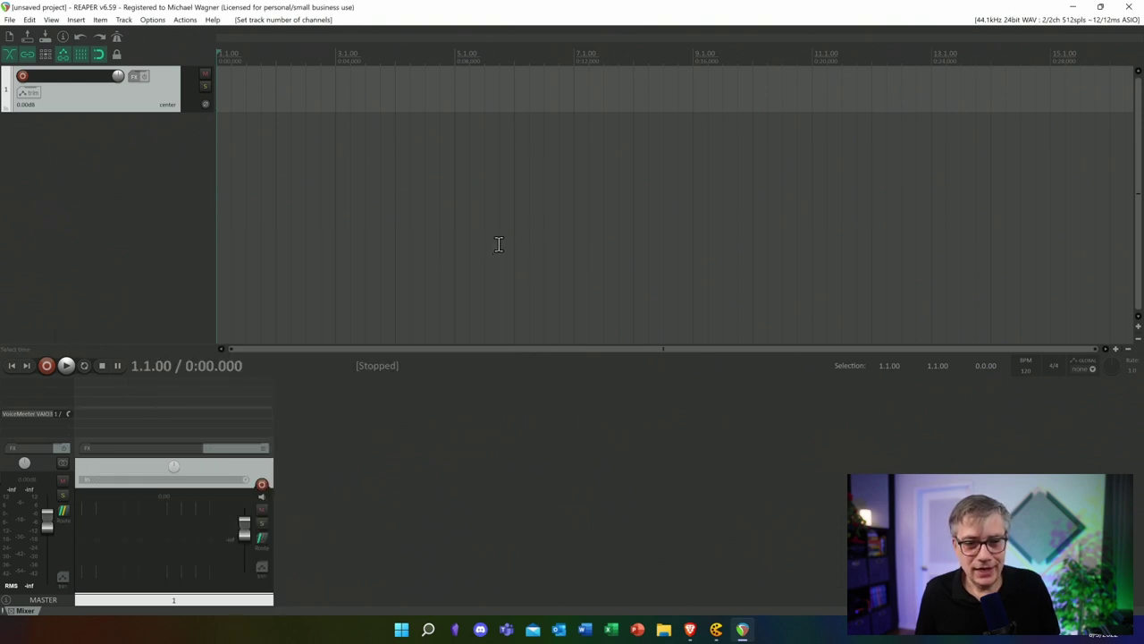
Filter all plugins for "iem", add the SceneRotator (IEM) VST to track 1, and move its window over the arrange area
click(208, 385)
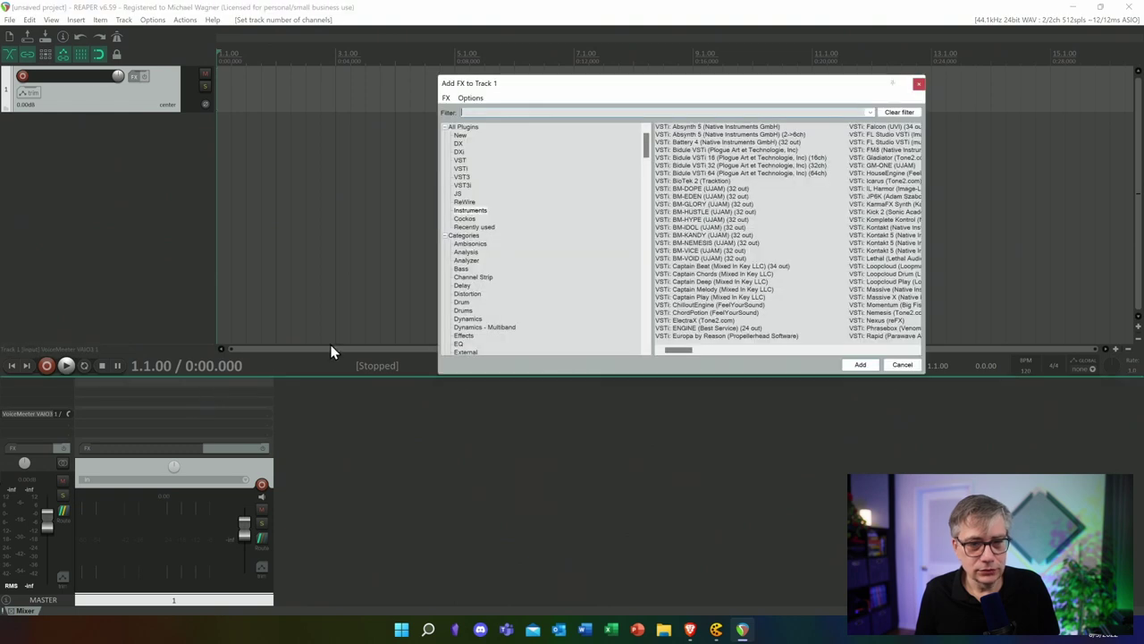
text(iem)
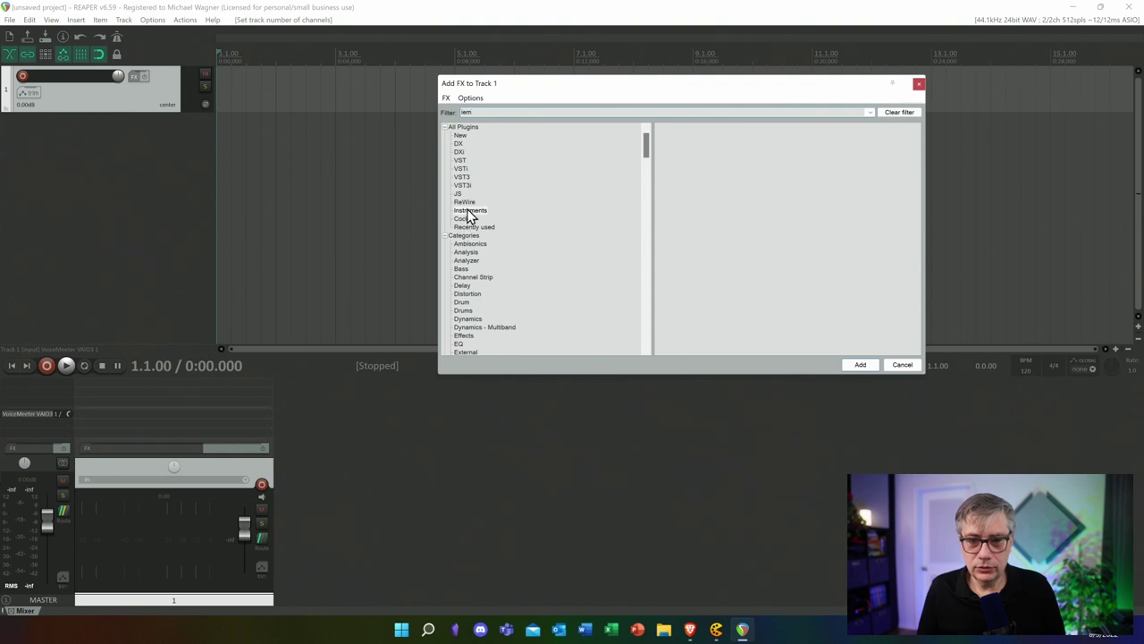
click(461, 161)
click(462, 127)
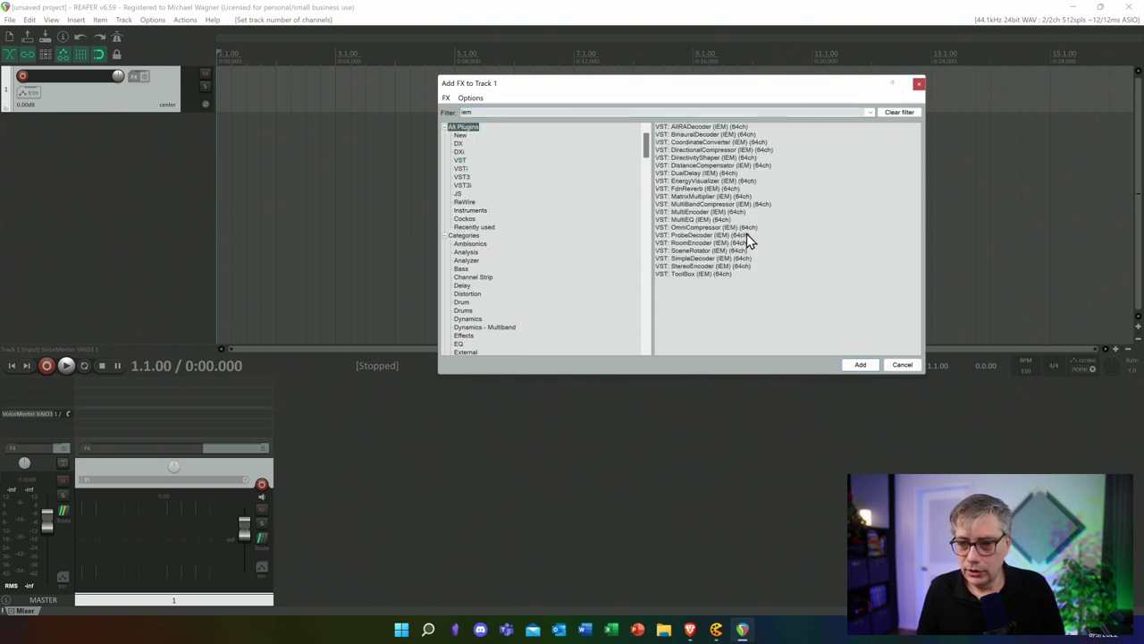
click(703, 250)
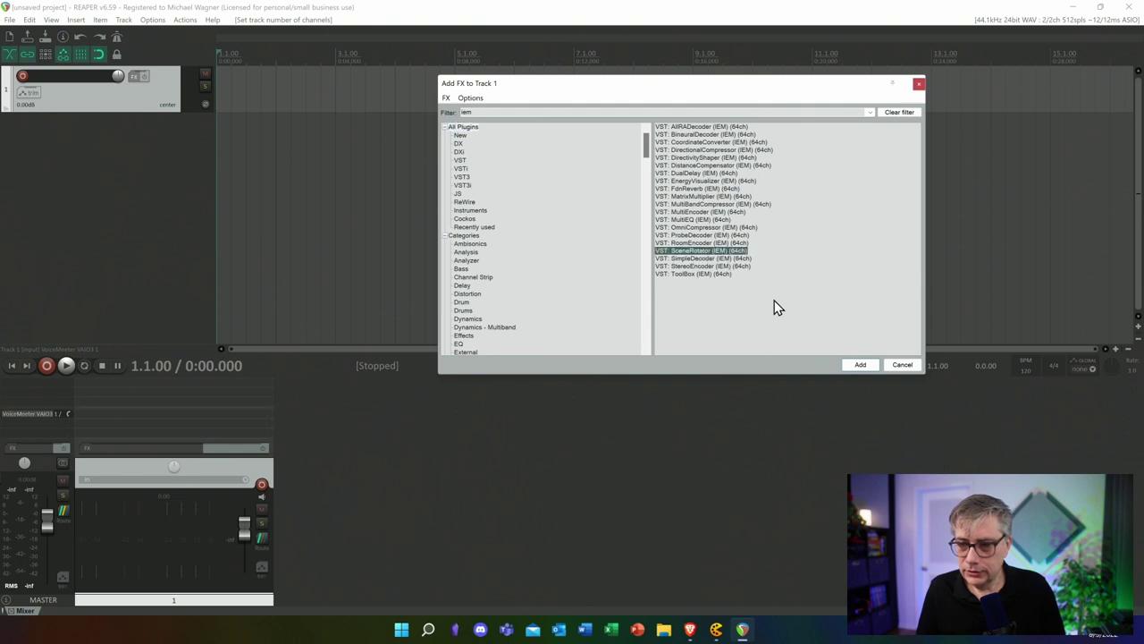
click(858, 365)
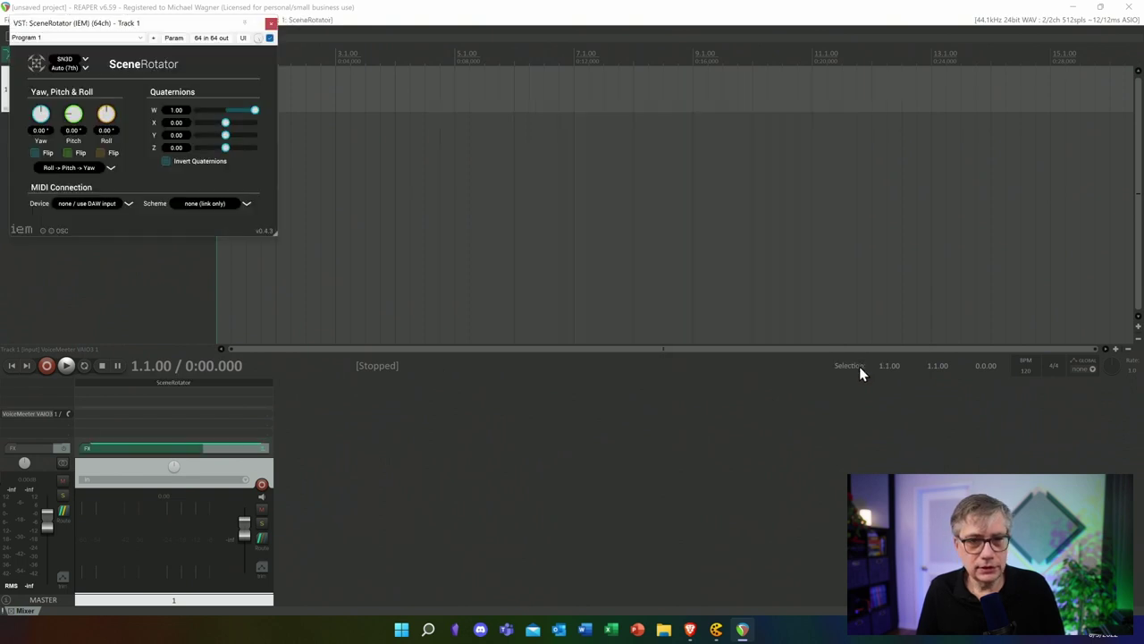
drag(183, 28, 396, 102)
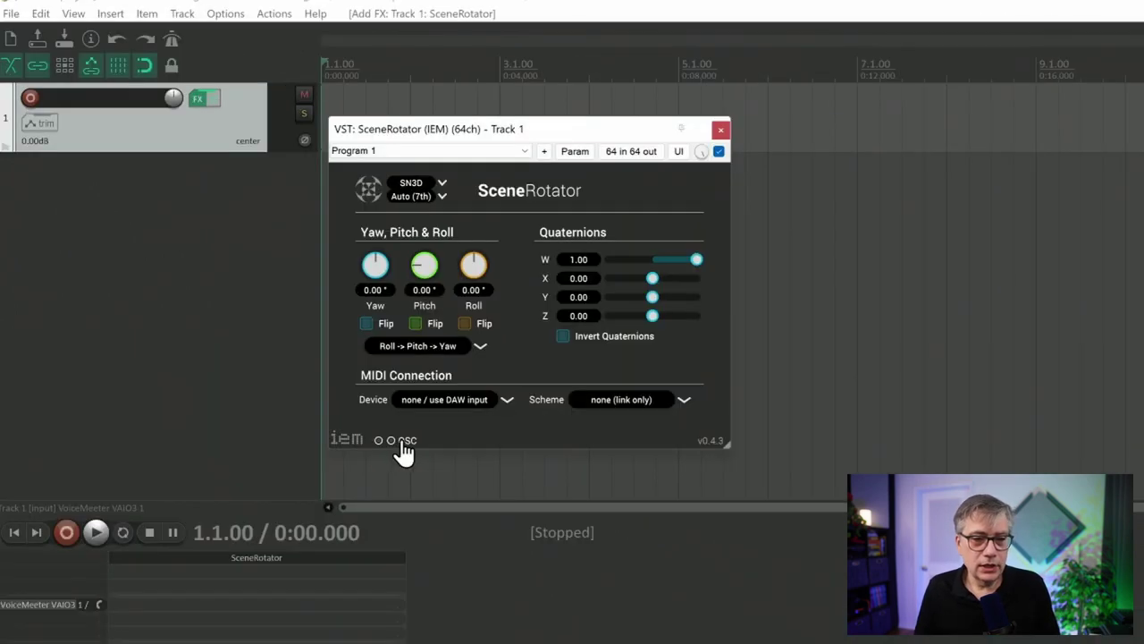
Set SceneRotator's OSC receiver to listen on port 7001 and open the connection
click(269, 311)
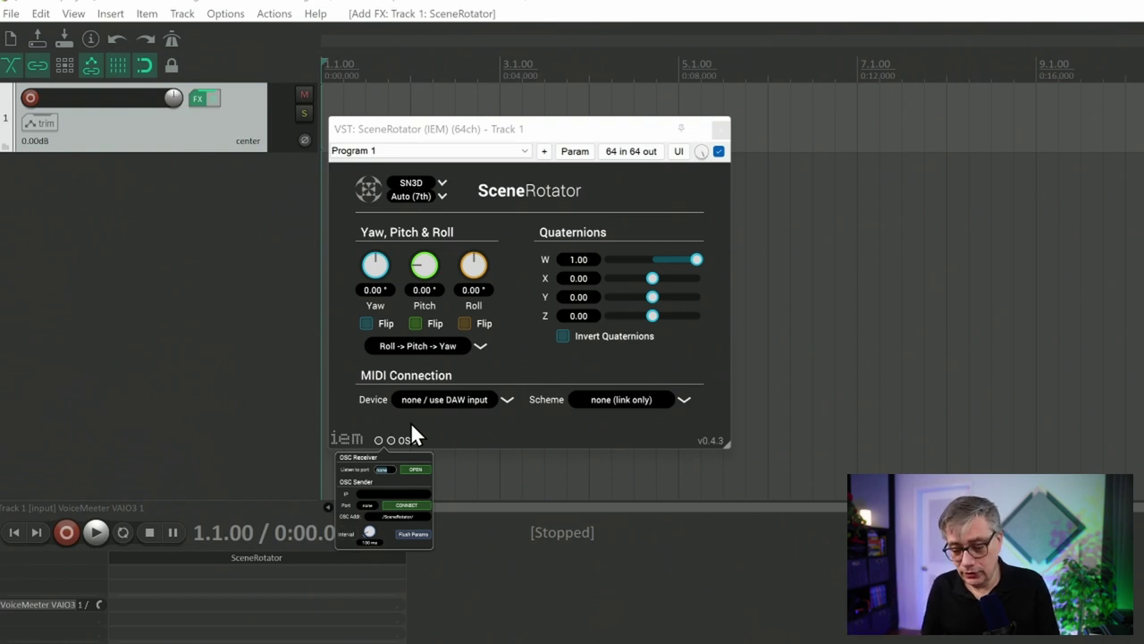
text(1)
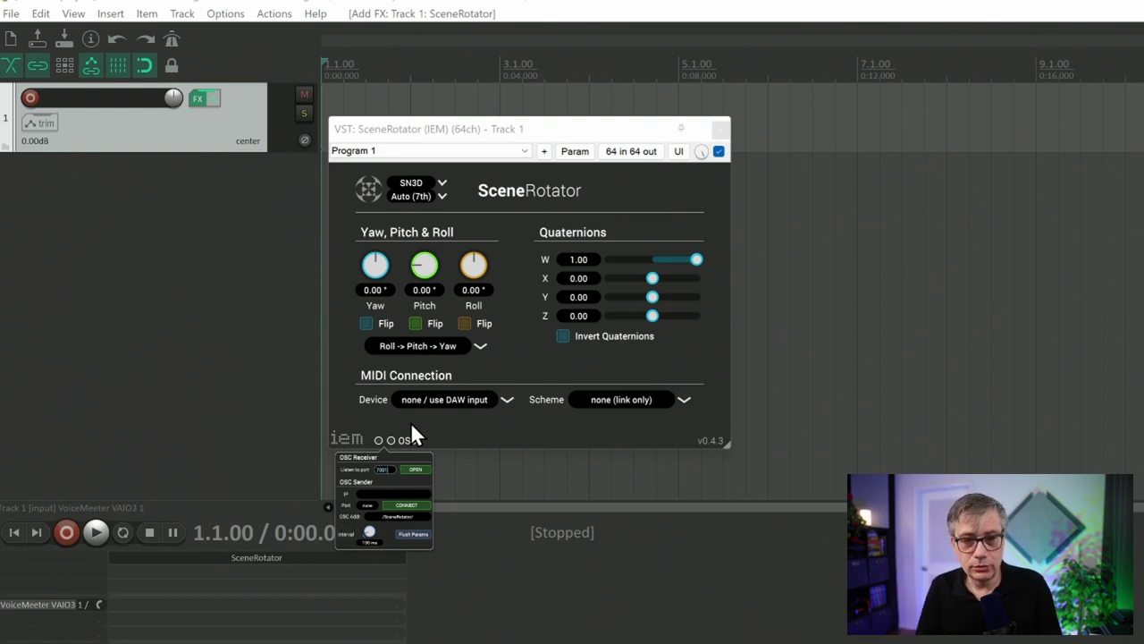
text(001)
click(421, 470)
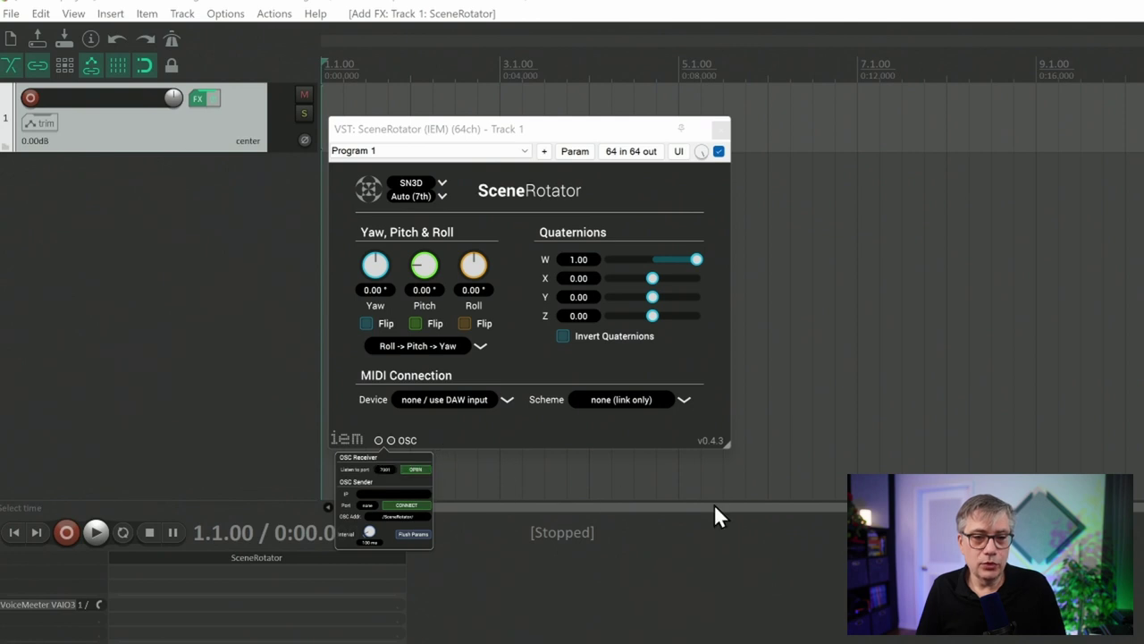
click(498, 433)
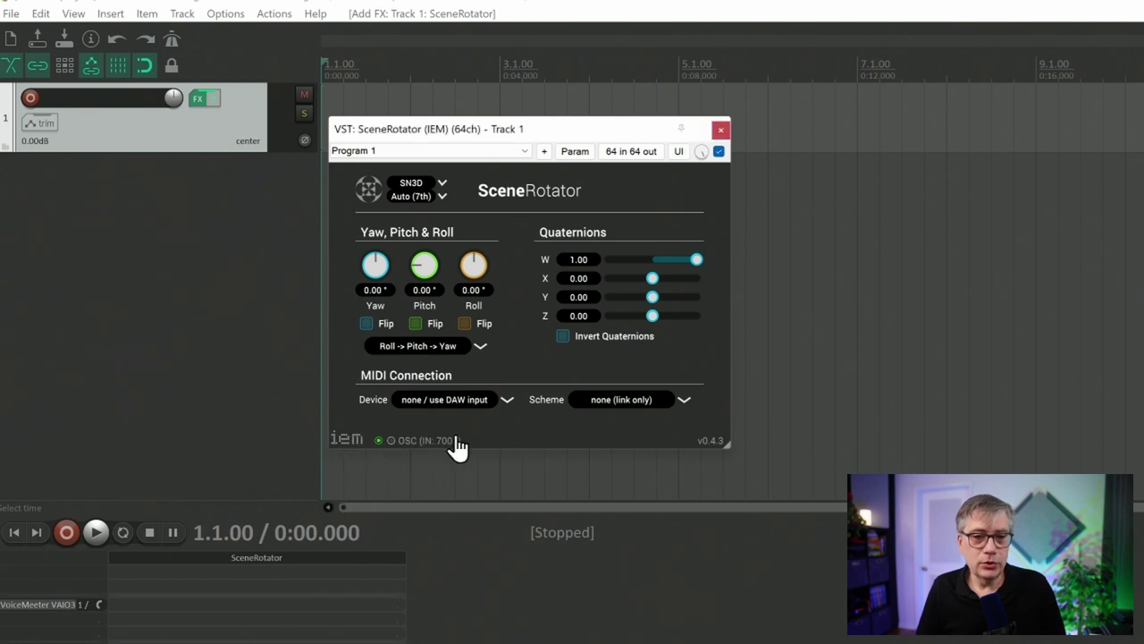